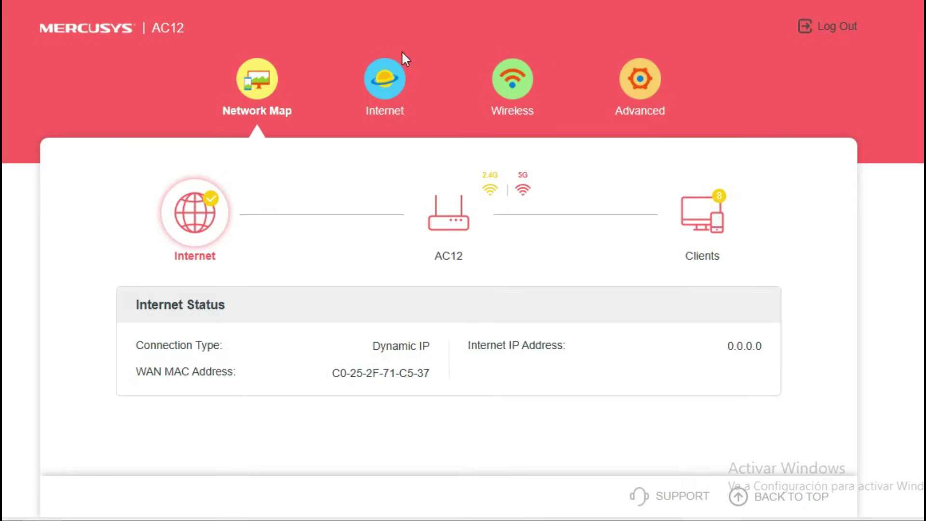
Open Access Control in the router's advanced security settings and turn it on
{"action": "left_click", "coordinate": [655, 99]}
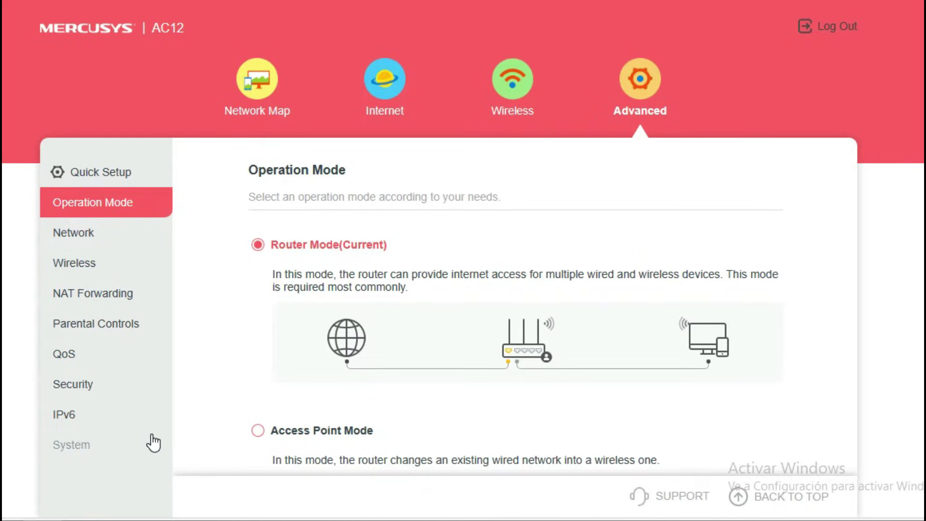
{"action": "left_click", "coordinate": [67, 395]}
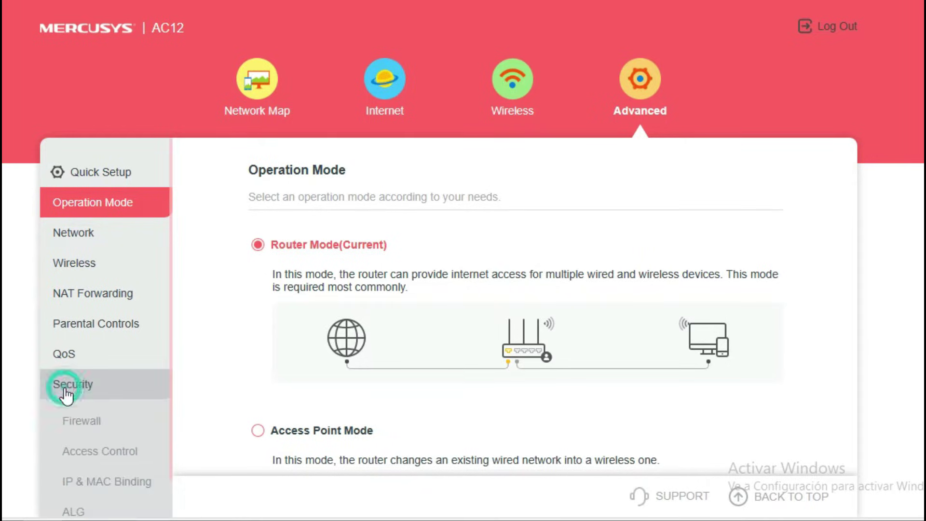
{"action": "left_click", "coordinate": [96, 458]}
{"action": "left_click", "coordinate": [464, 248]}
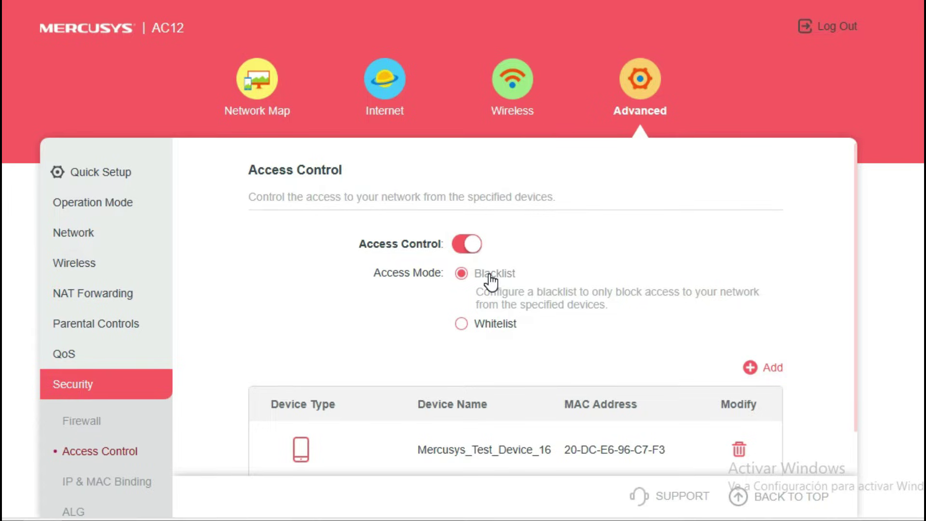
Add Mercusys_Test_Device_10 from the device list to the Access Control blacklist
{"action": "scroll", "coordinate": [815, 363], "scroll_direction": "down", "scroll_amount": 1}
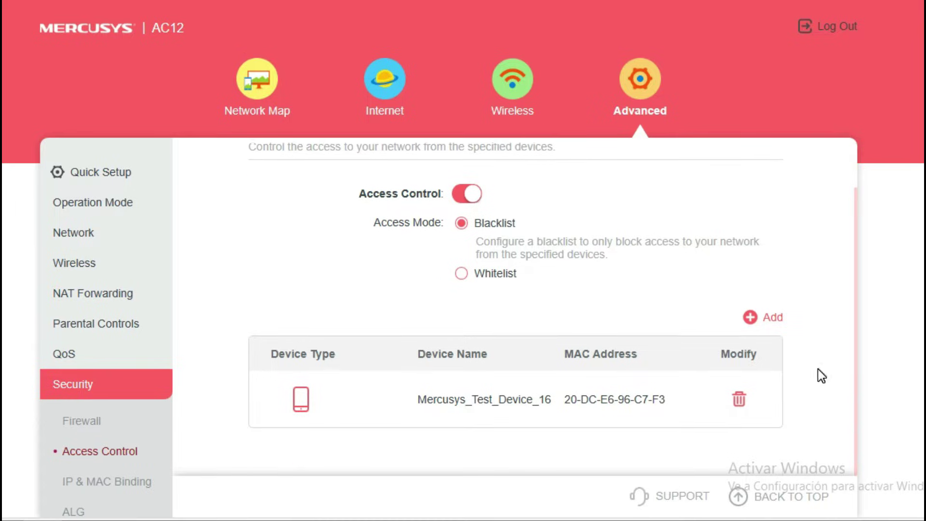
{"action": "left_click", "coordinate": [756, 318]}
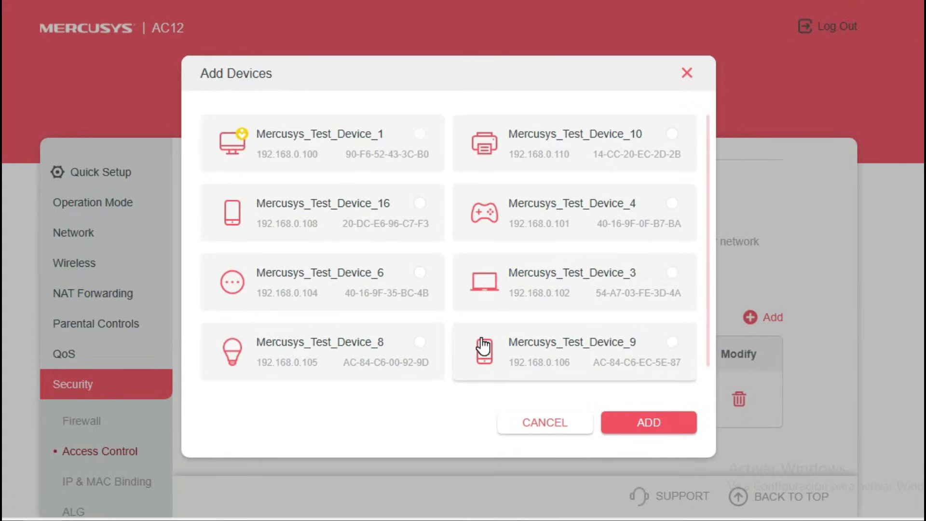
{"action": "left_click", "coordinate": [547, 144]}
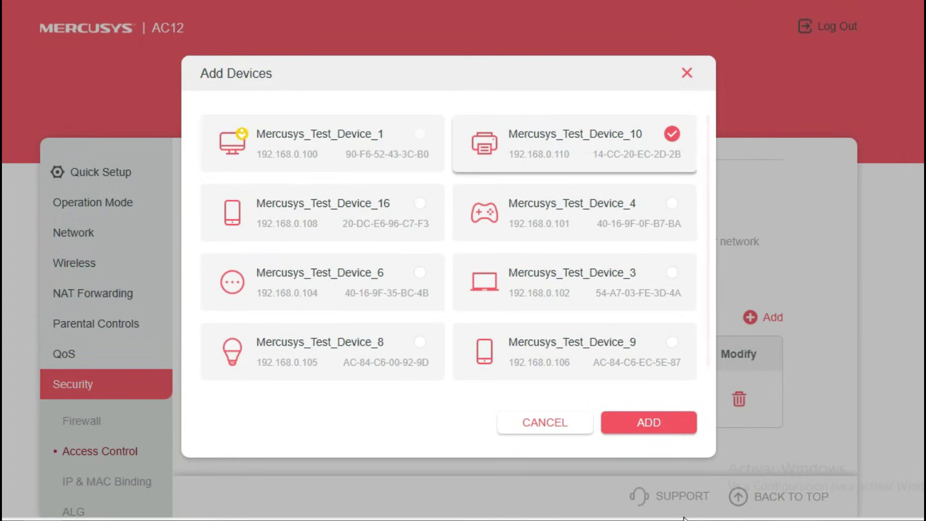
{"action": "left_click", "coordinate": [649, 423]}
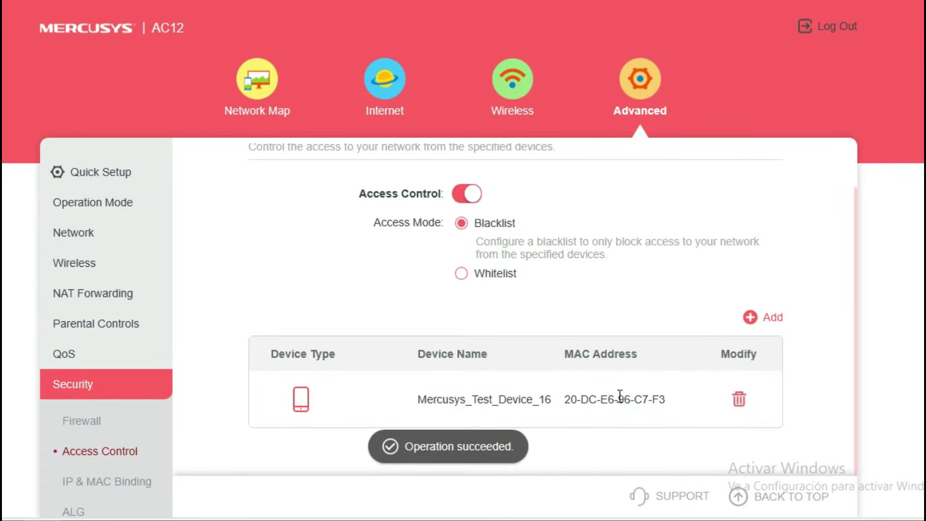
Open the DHCP Server settings and examine the address reservations and the MAC addresses in the client list
{"action": "left_click_drag", "start_coordinate": [922, 236], "coordinate": [917, 409]}
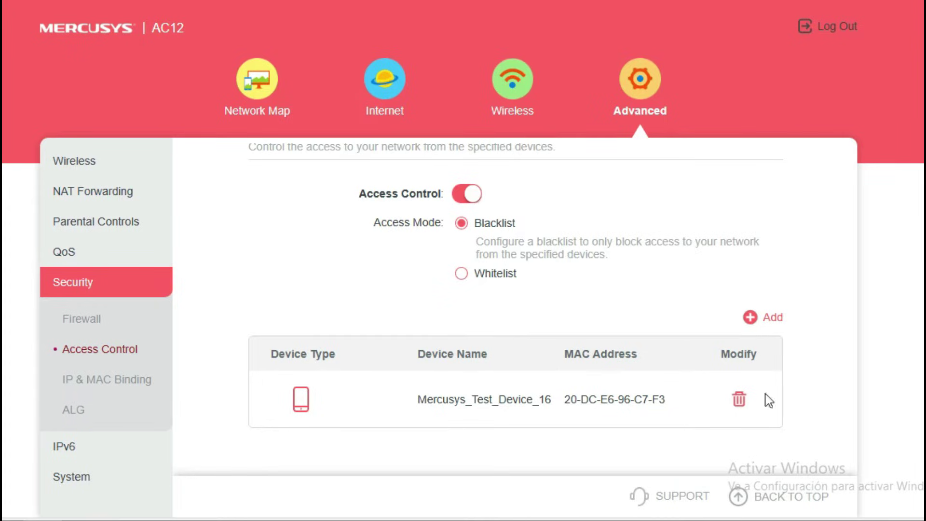
{"action": "scroll", "coordinate": [151, 369], "scroll_direction": "up", "scroll_amount": 2}
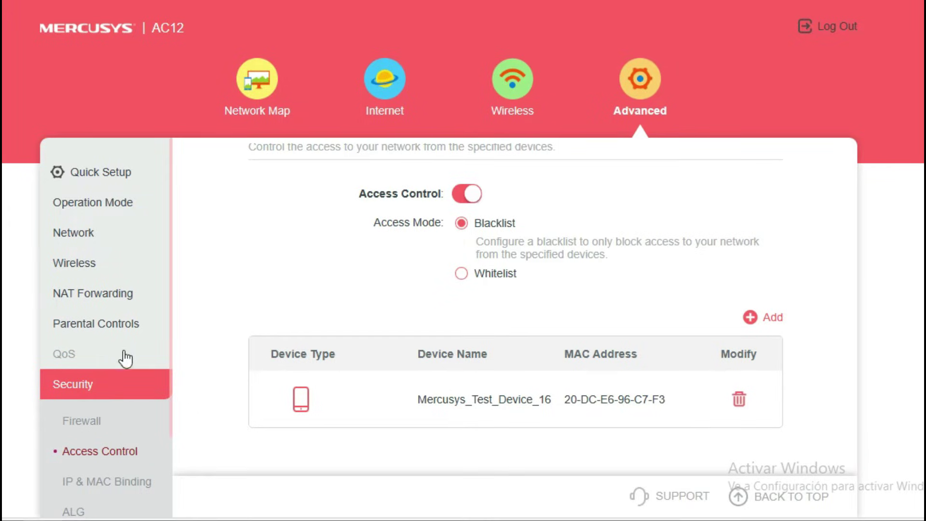
{"action": "left_click", "coordinate": [73, 233]}
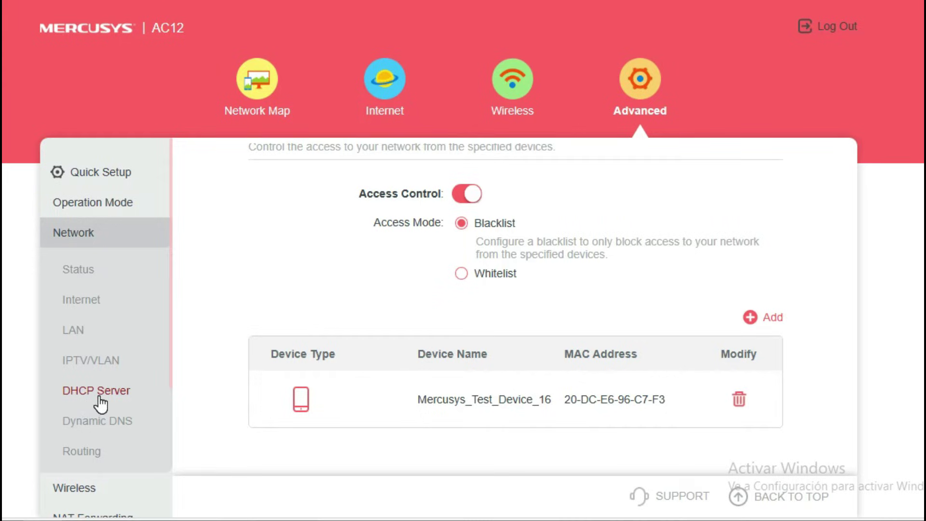
{"action": "left_click", "coordinate": [95, 395]}
{"action": "scroll", "coordinate": [794, 347], "scroll_direction": "down", "scroll_amount": 8}
{"action": "scroll", "coordinate": [794, 346], "scroll_direction": "up", "scroll_amount": 5}
{"action": "scroll", "coordinate": [794, 346], "scroll_direction": "up", "scroll_amount": 3}
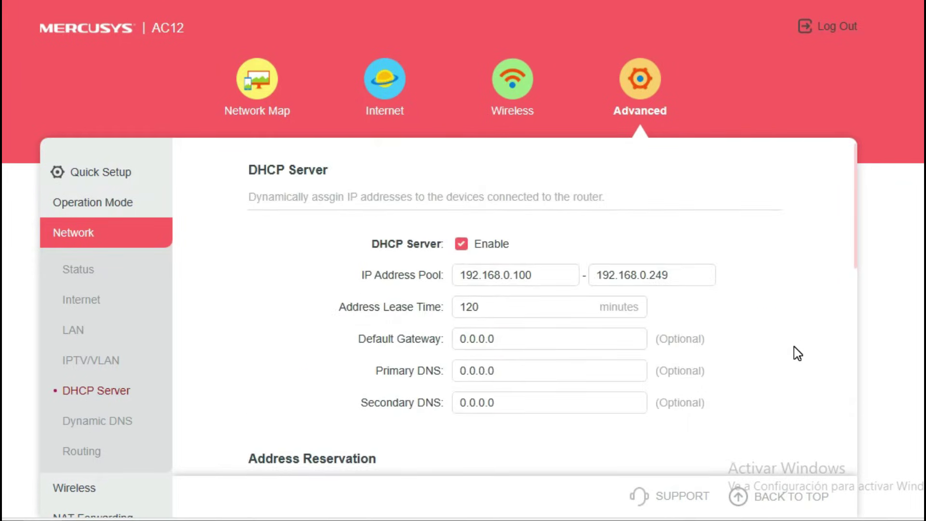
{"action": "scroll", "coordinate": [794, 347], "scroll_direction": "down", "scroll_amount": 3}
{"action": "scroll", "coordinate": [797, 354], "scroll_direction": "down", "scroll_amount": 2}
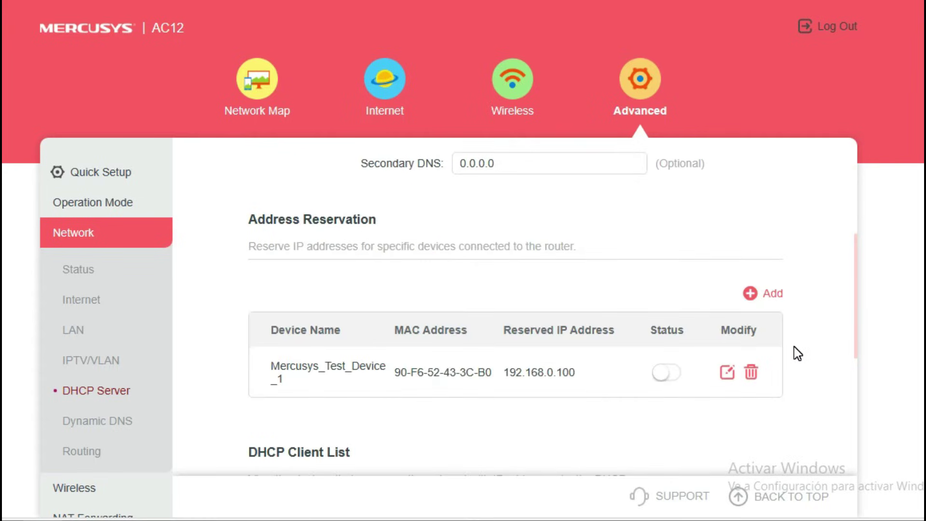
{"action": "scroll", "coordinate": [463, 413], "scroll_direction": "down", "scroll_amount": 3}
{"action": "scroll", "coordinate": [517, 394], "scroll_direction": "up", "scroll_amount": 3}
{"action": "scroll", "coordinate": [575, 434], "scroll_direction": "down", "scroll_amount": 5}
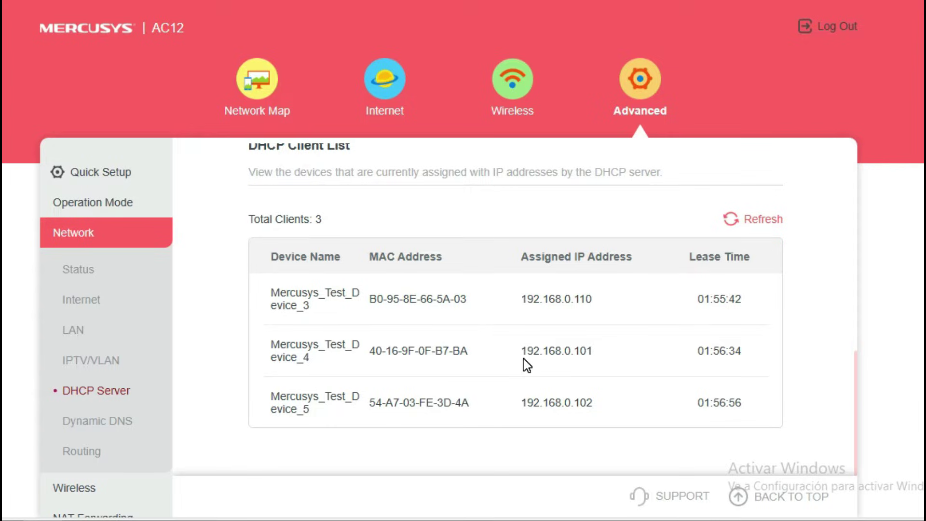
{"action": "scroll", "coordinate": [228, 360], "scroll_direction": "up", "scroll_amount": 8}
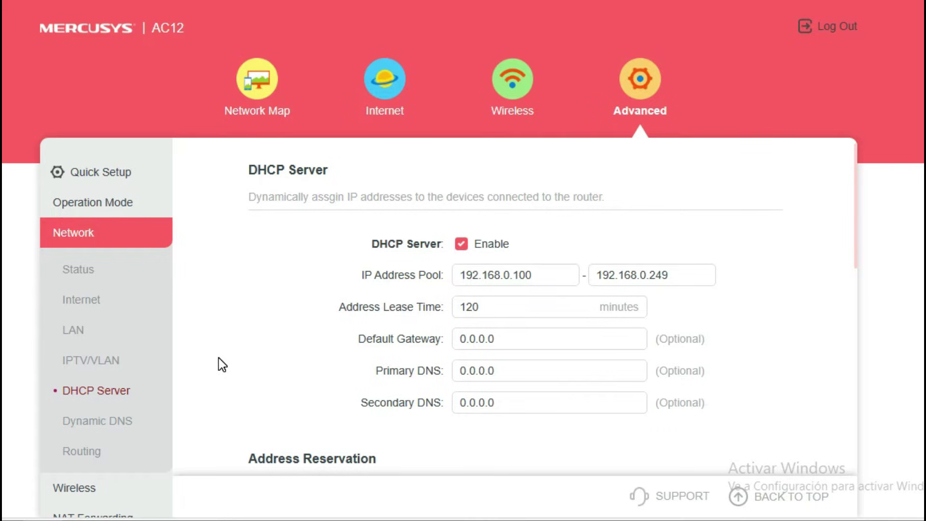
Return to the Access Control settings, enable the feature and switch the access mode to Whitelist
{"action": "scroll", "coordinate": [108, 399], "scroll_direction": "down", "scroll_amount": 4}
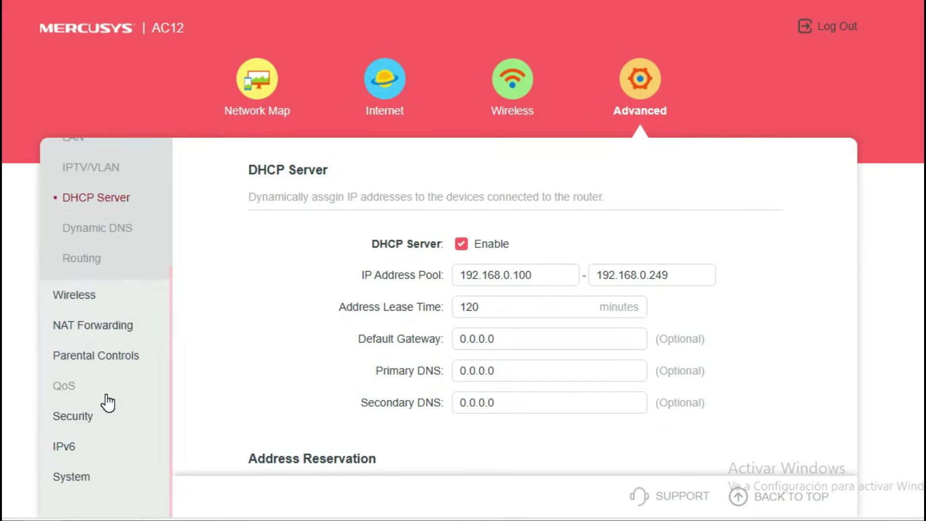
{"action": "left_click", "coordinate": [90, 421]}
{"action": "left_click", "coordinate": [106, 312]}
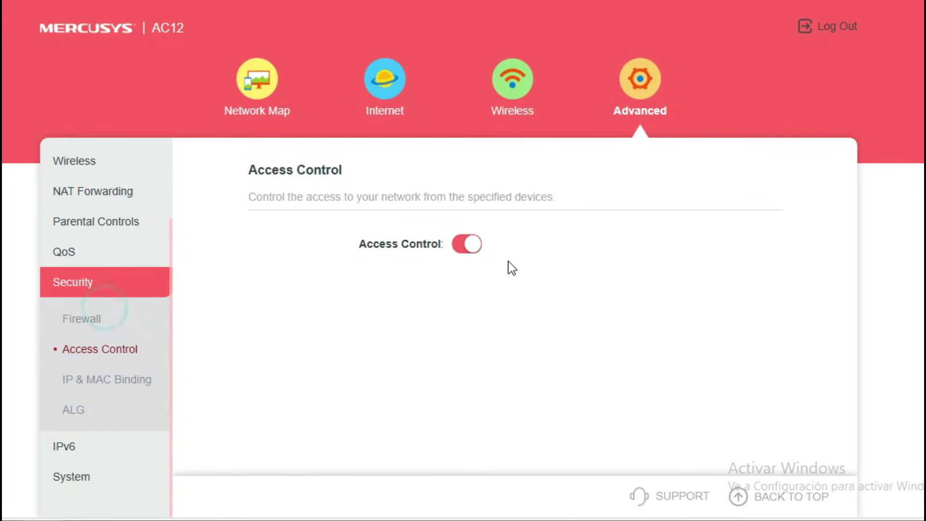
{"action": "left_click", "coordinate": [474, 245]}
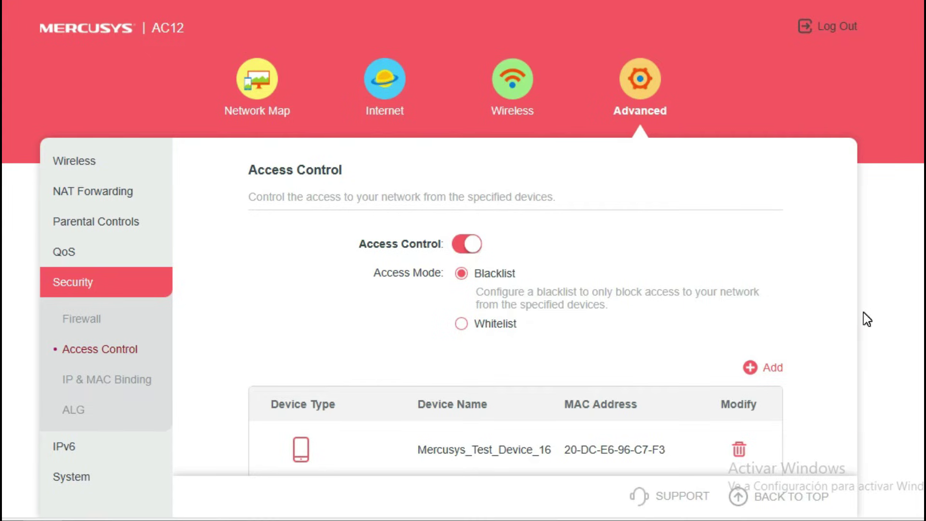
{"action": "left_click", "coordinate": [462, 324]}
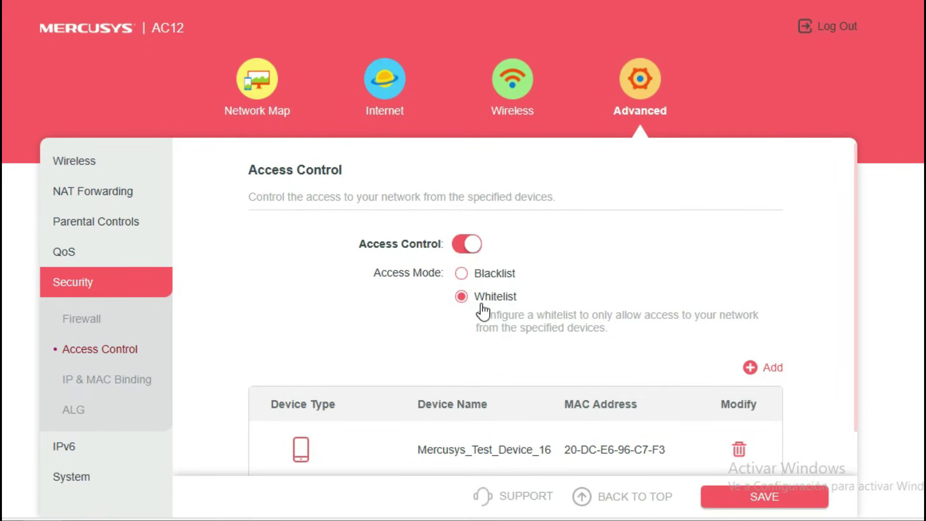
Add Mercusys_Test_Device_16 from the device list to the whitelist and review the resulting device table
{"action": "left_click", "coordinate": [762, 374]}
{"action": "scroll", "coordinate": [436, 352], "scroll_direction": "down", "scroll_amount": 2}
{"action": "scroll", "coordinate": [436, 352], "scroll_direction": "up", "scroll_amount": 2}
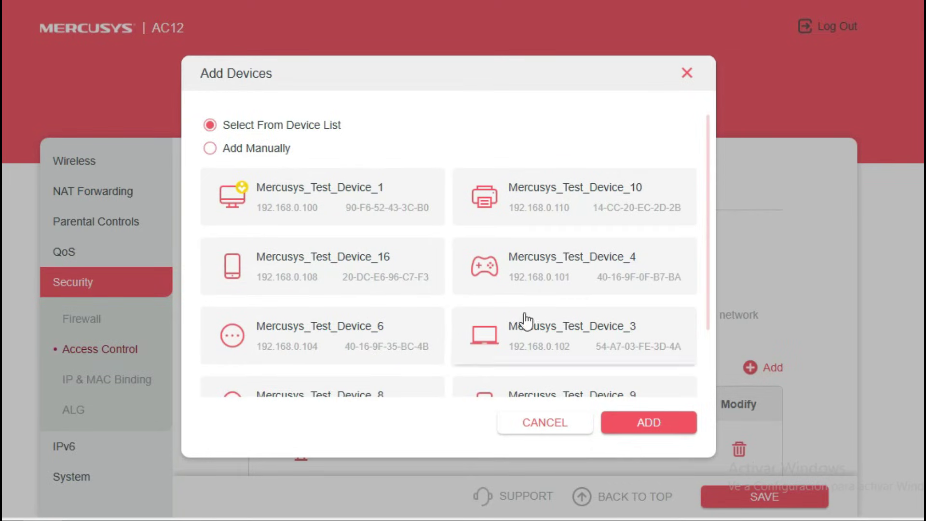
{"action": "scroll", "coordinate": [482, 377], "scroll_direction": "down", "scroll_amount": 2}
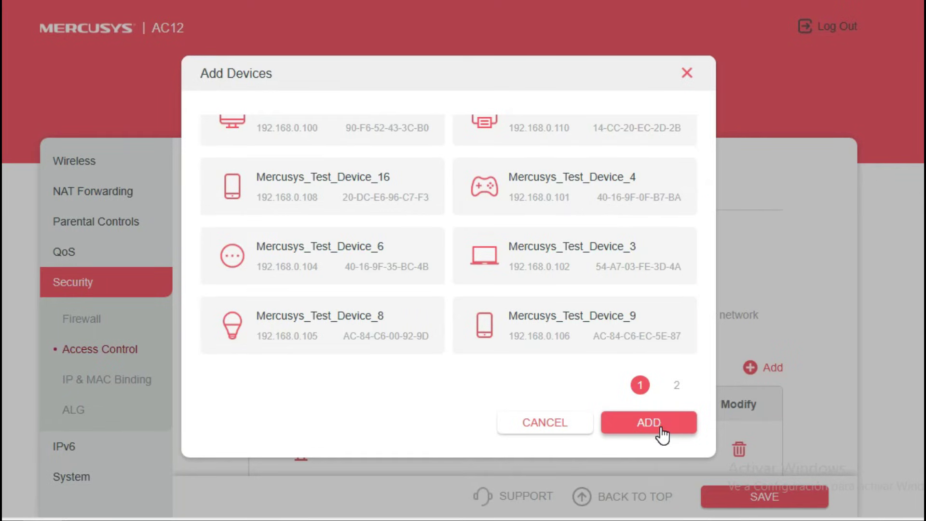
{"action": "scroll", "coordinate": [450, 333], "scroll_direction": "up", "scroll_amount": 2}
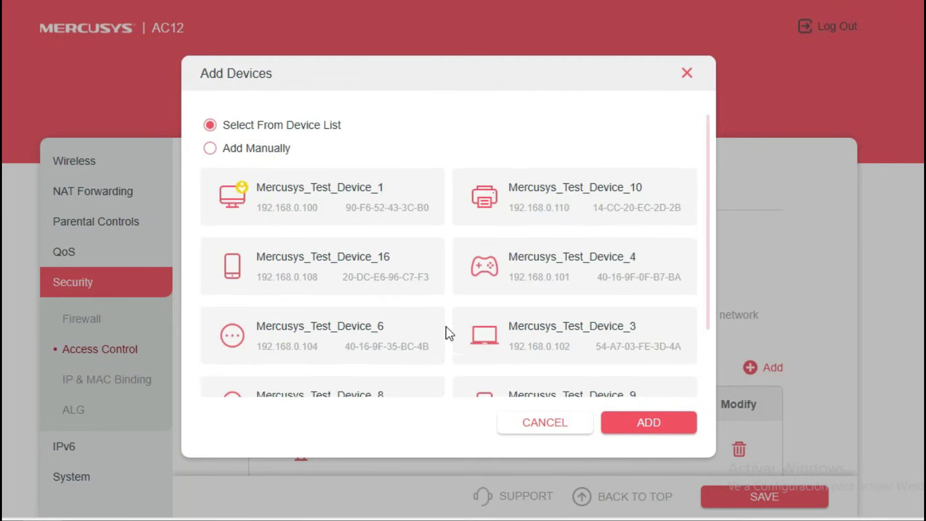
{"action": "left_click", "coordinate": [327, 269]}
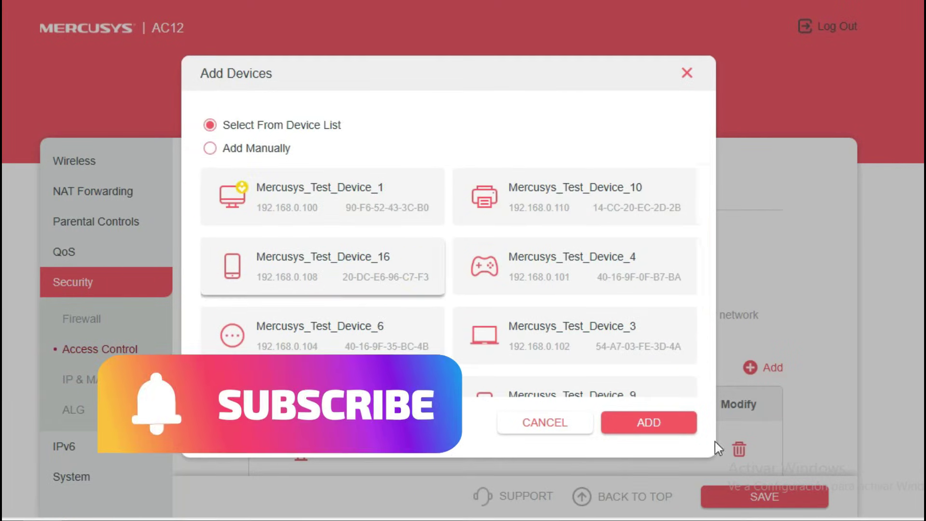
{"action": "left_click", "coordinate": [675, 431]}
{"action": "scroll", "coordinate": [803, 398], "scroll_direction": "down", "scroll_amount": 5}
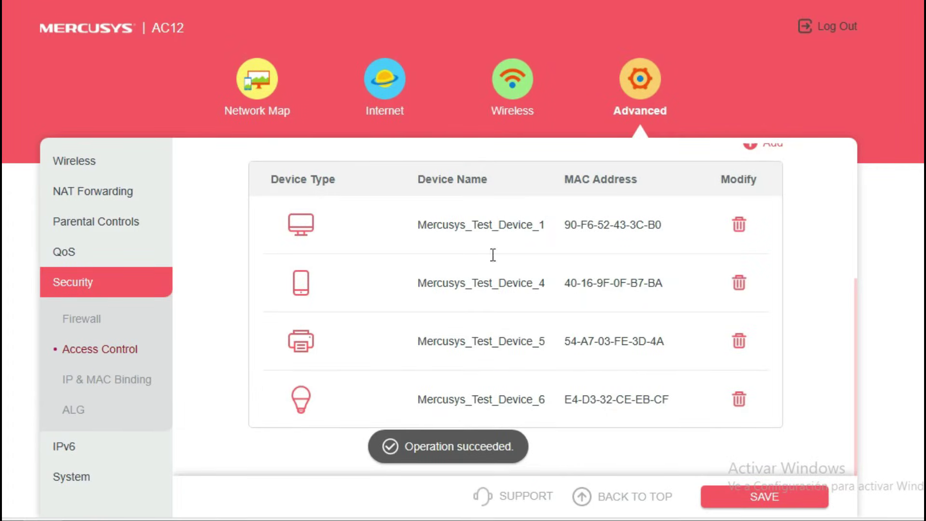
{"action": "scroll", "coordinate": [589, 356], "scroll_direction": "up", "scroll_amount": 2}
{"action": "scroll", "coordinate": [524, 334], "scroll_direction": "down", "scroll_amount": 2}
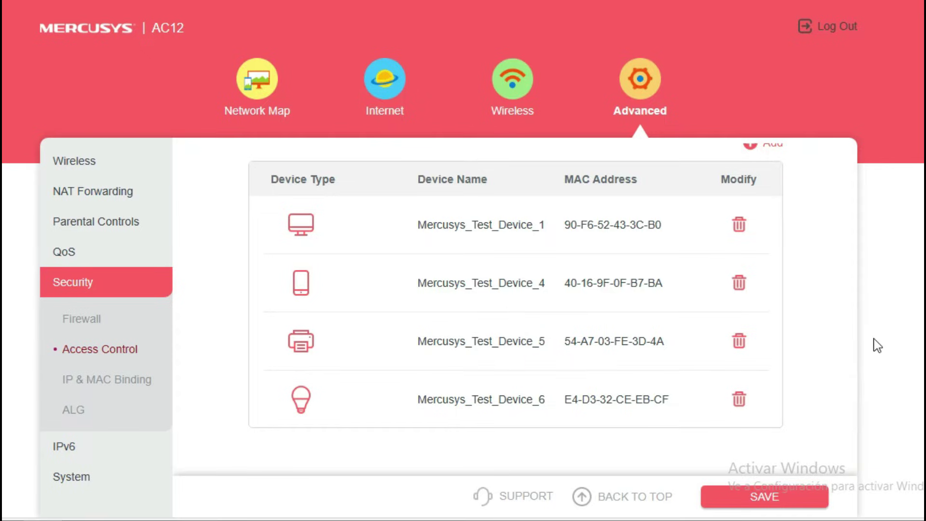
{"action": "scroll", "coordinate": [849, 367], "scroll_direction": "up", "scroll_amount": 4}
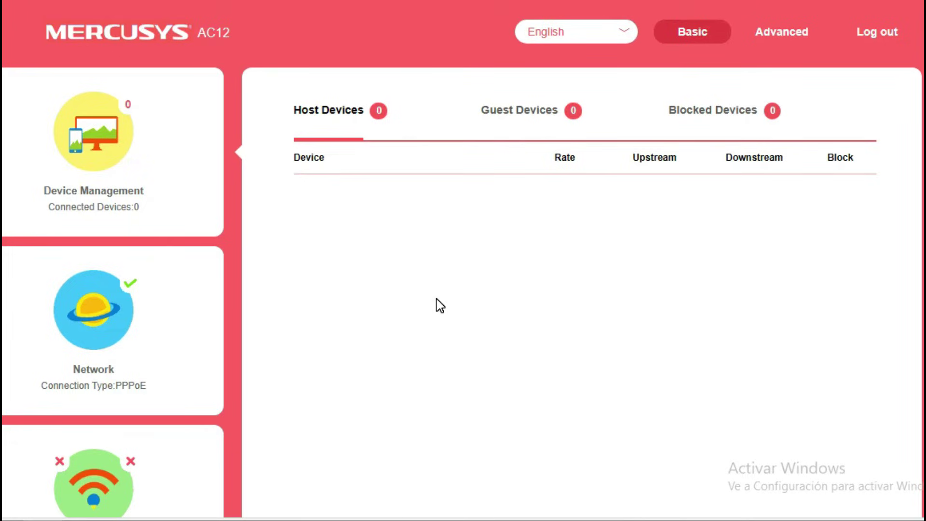
In the older router interface, open the Access Control page within the advanced Network Control settings
{"action": "left_click", "coordinate": [781, 32]}
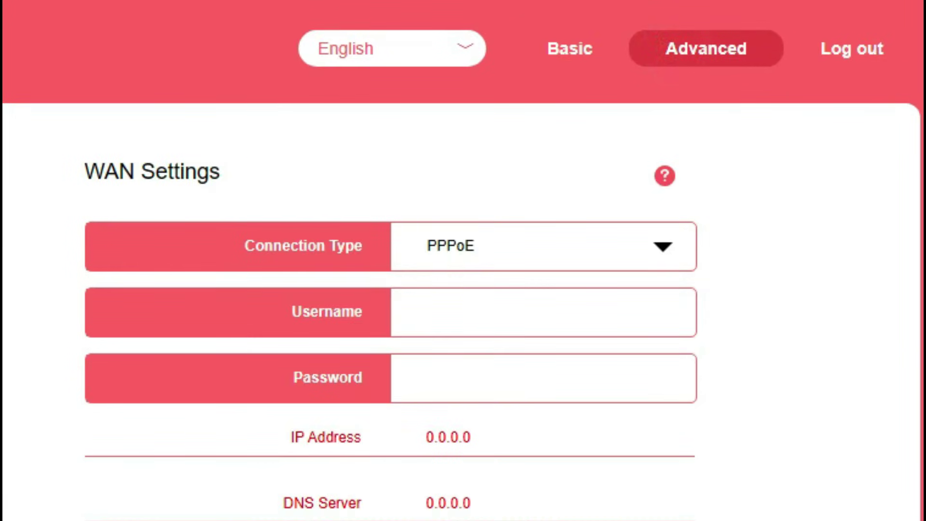
{"action": "scroll", "coordinate": [68, 326], "scroll_direction": "down", "scroll_amount": 2}
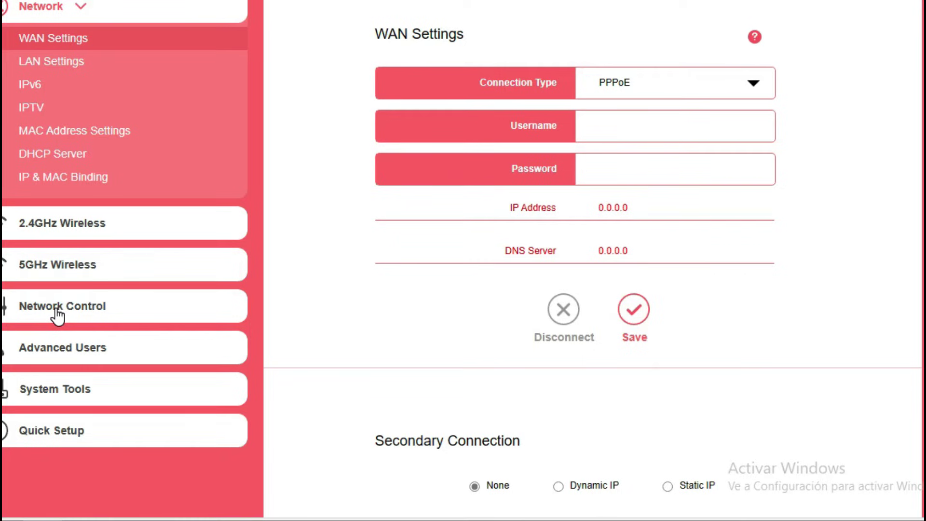
{"action": "left_click", "coordinate": [47, 315]}
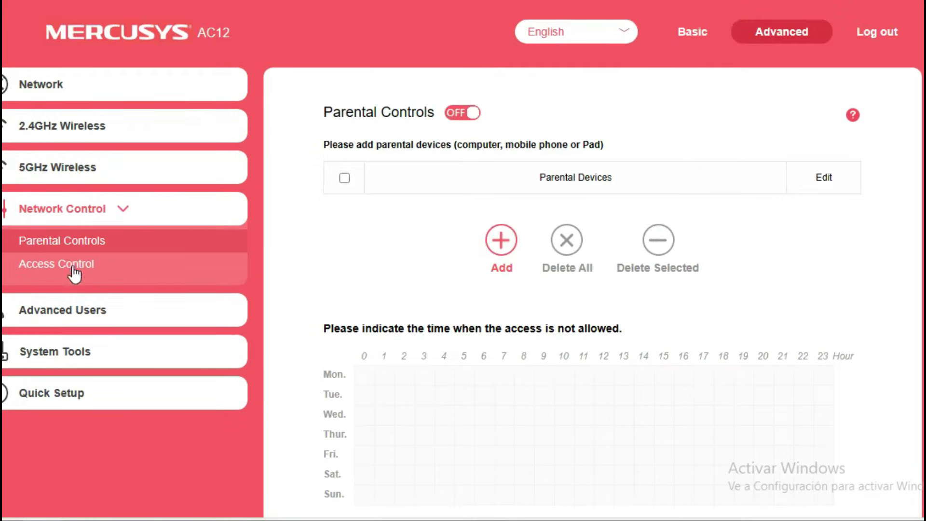
{"action": "left_click", "coordinate": [39, 266]}
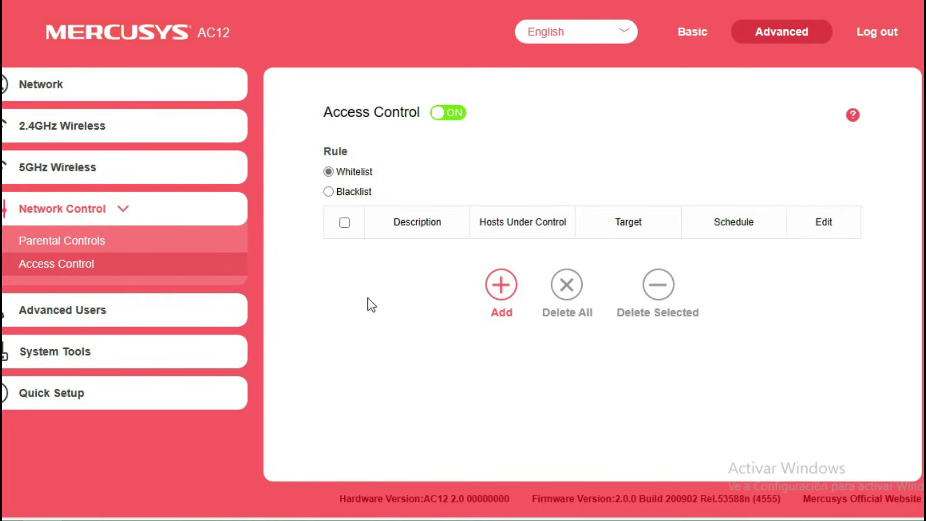
Add a new whitelist access rule and open the configuration of its Hosts Under Control
{"action": "left_click", "coordinate": [503, 292]}
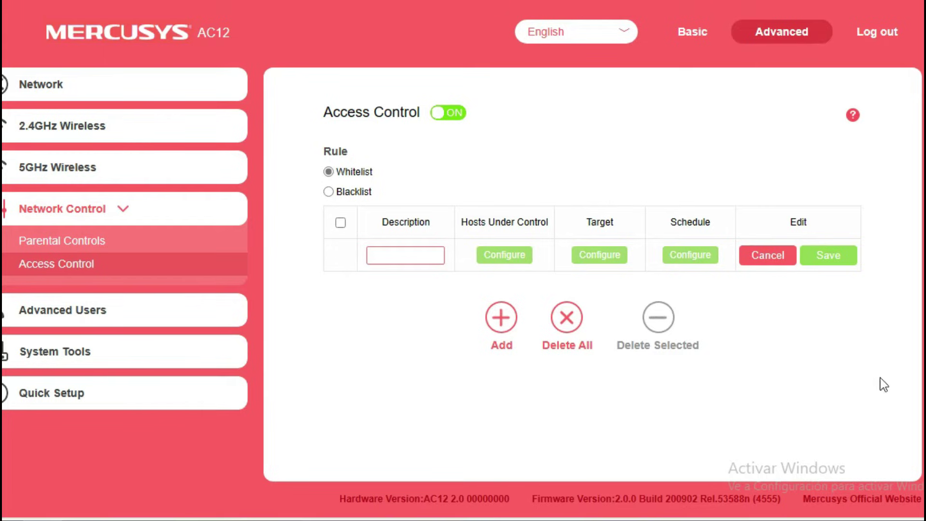
{"action": "triple_click", "coordinate": [462, 222]}
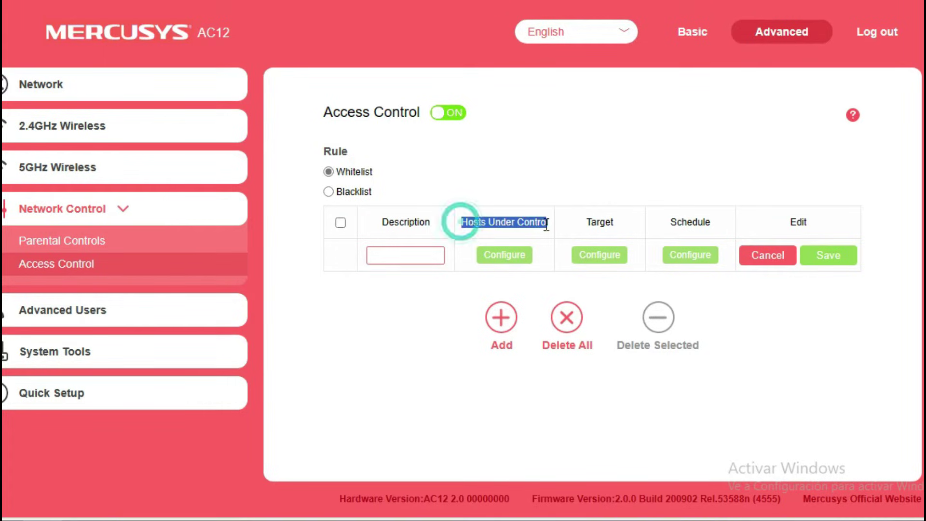
{"action": "left_click", "coordinate": [508, 256]}
{"action": "triple_click", "coordinate": [719, 181]}
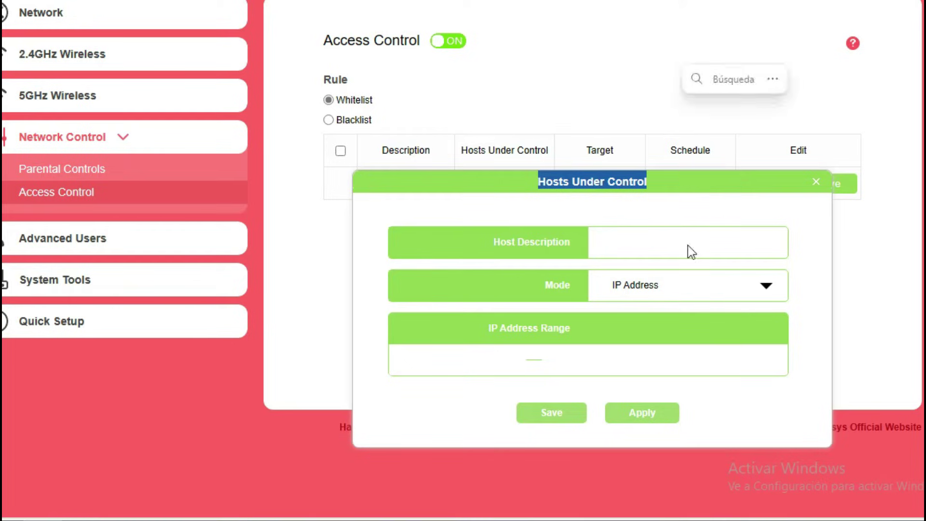
Enter the person's name as the host description and set the host mode to MAC Address
{"action": "left_click", "coordinate": [536, 209]}
{"action": "left_click", "coordinate": [660, 247]}
{"action": "type", "text": "michely"}
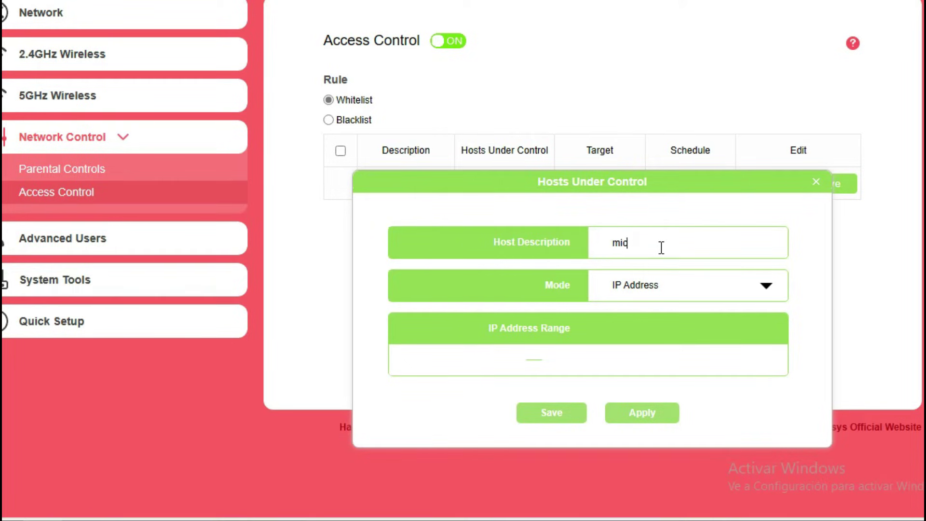
{"action": "left_click", "coordinate": [657, 289]}
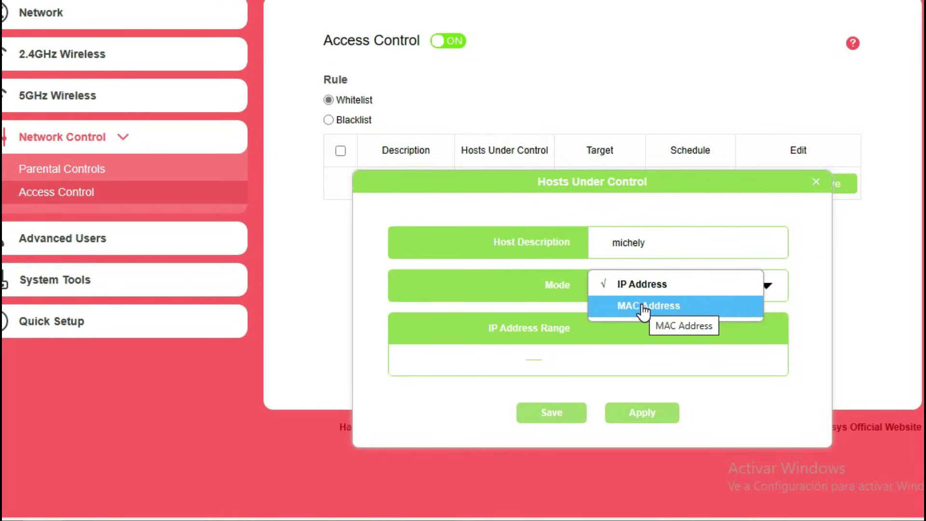
{"action": "left_click", "coordinate": [644, 307]}
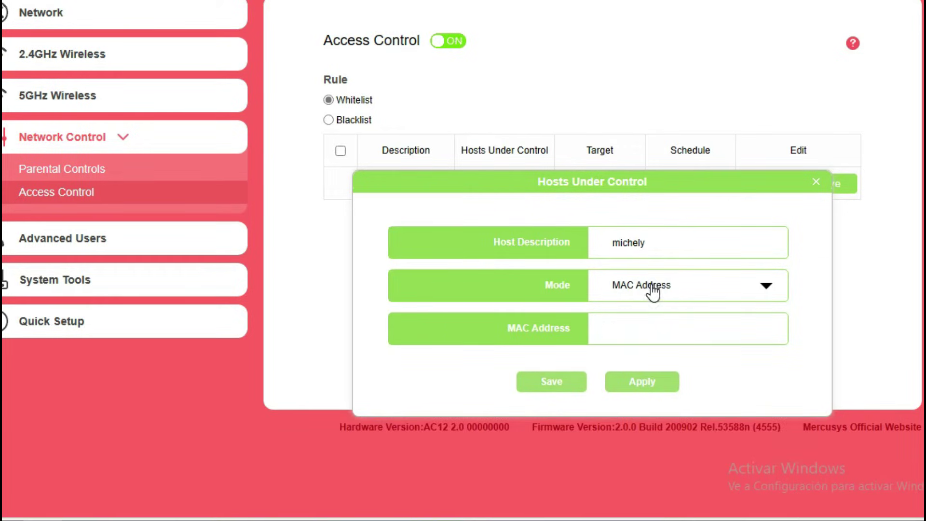
{"action": "left_click", "coordinate": [626, 334]}
{"action": "left_click", "coordinate": [613, 327]}
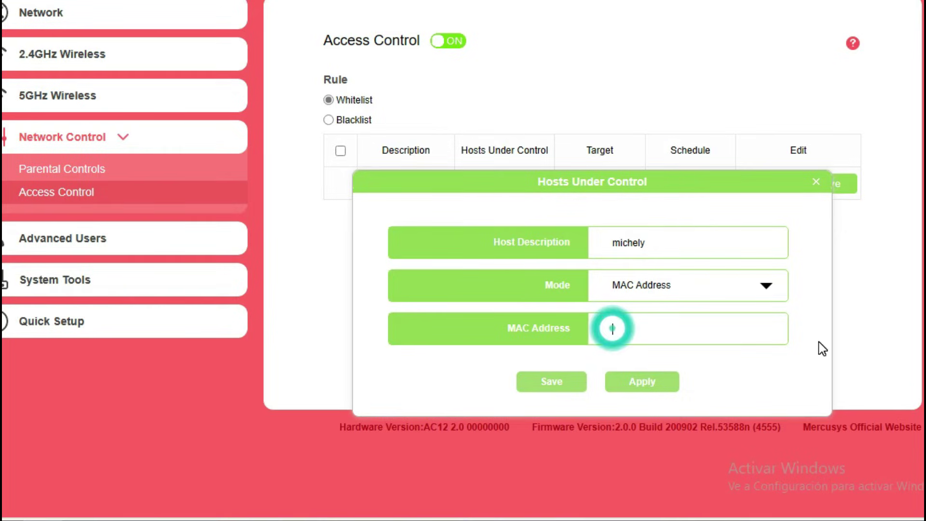
{"action": "scroll", "coordinate": [718, 337], "scroll_direction": "down", "scroll_amount": 2}
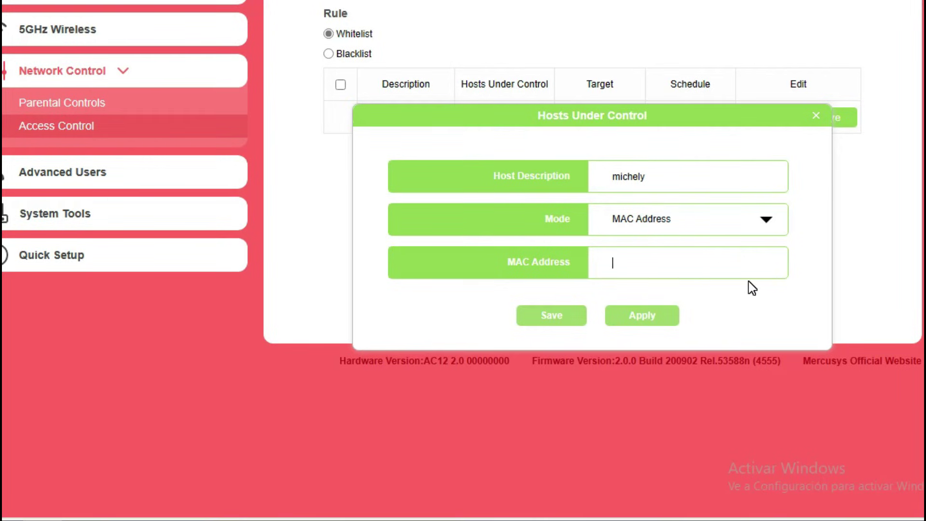
{"action": "scroll", "coordinate": [795, 340], "scroll_direction": "up", "scroll_amount": 2}
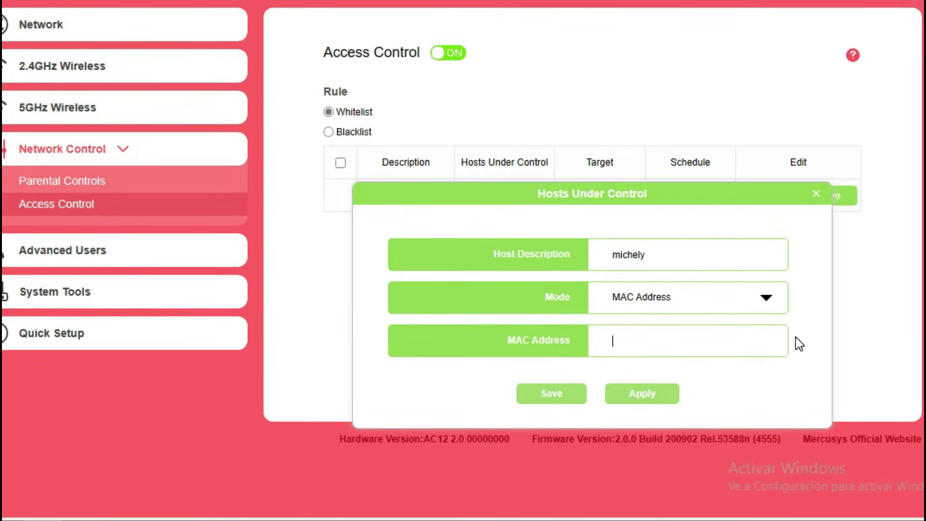
{"action": "scroll", "coordinate": [796, 340], "scroll_direction": "up", "scroll_amount": 2}
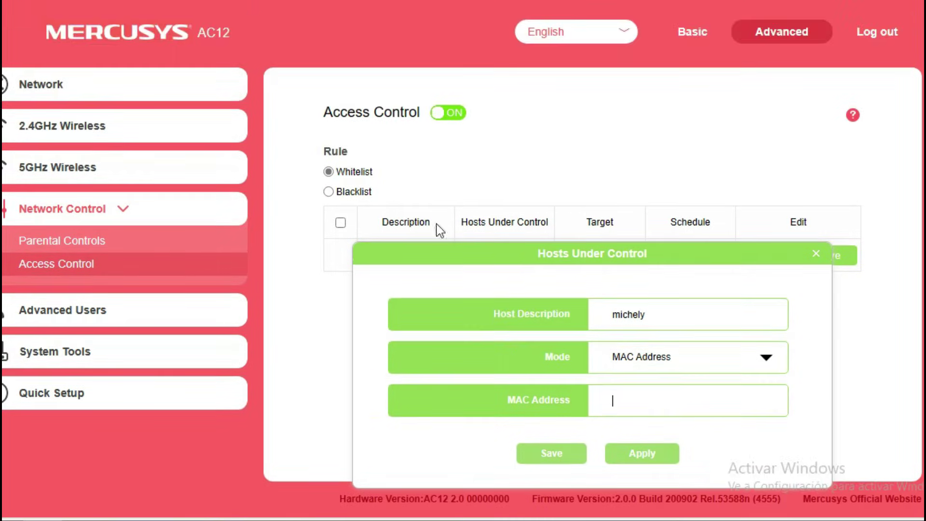
{"action": "left_click", "coordinate": [818, 255]}
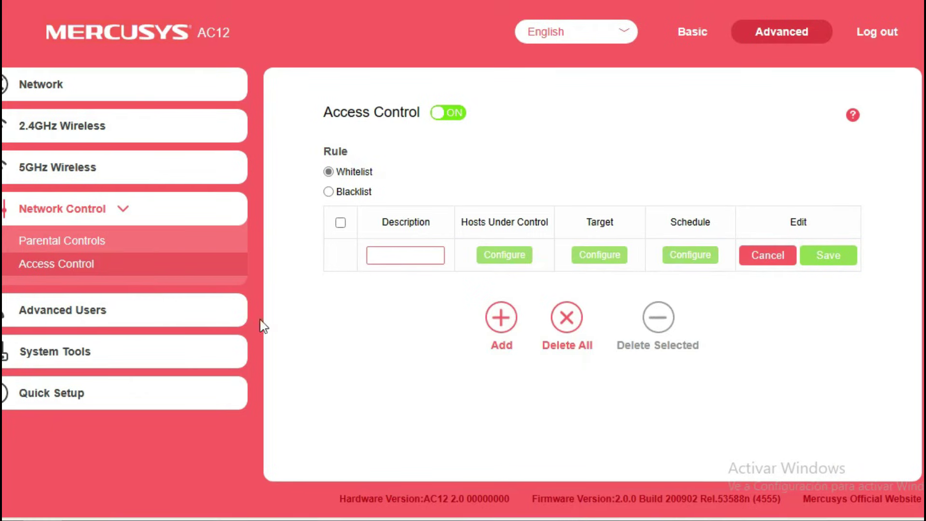
Open the DHCP Server page in the Network settings and examine the MAC Address column of the DHCP Equipment table
{"action": "left_click", "coordinate": [43, 128]}
{"action": "left_click", "coordinate": [43, 85]}
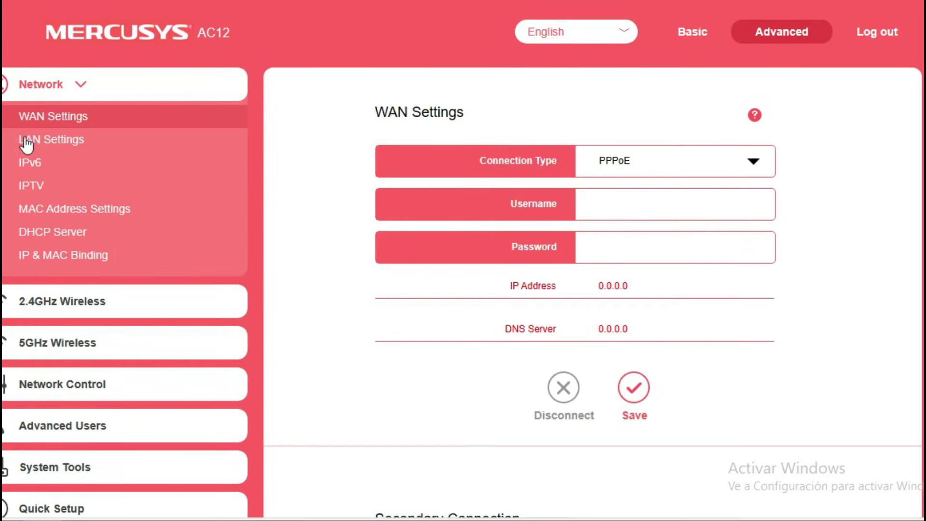
{"action": "left_click", "coordinate": [41, 234]}
{"action": "scroll", "coordinate": [808, 376], "scroll_direction": "down", "scroll_amount": 6}
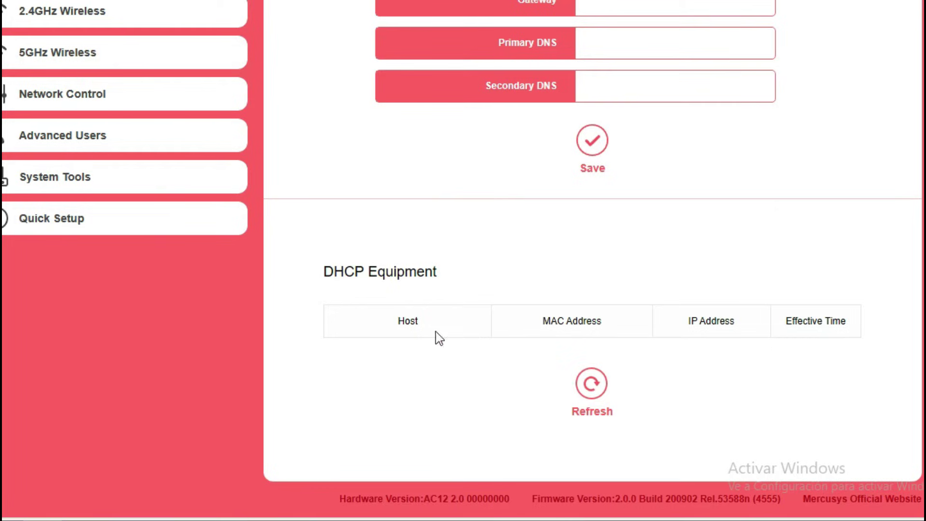
{"action": "scroll", "coordinate": [608, 327], "scroll_direction": "up", "scroll_amount": 1}
{"action": "left_click_drag", "start_coordinate": [545, 320], "coordinate": [634, 392]}
{"action": "scroll", "coordinate": [673, 421], "scroll_direction": "down", "scroll_amount": 1}
{"action": "left_click", "coordinate": [583, 321]}
{"action": "left_click_drag", "start_coordinate": [534, 355], "coordinate": [643, 352]}
{"action": "scroll", "coordinate": [271, 261], "scroll_direction": "up", "scroll_amount": 3}
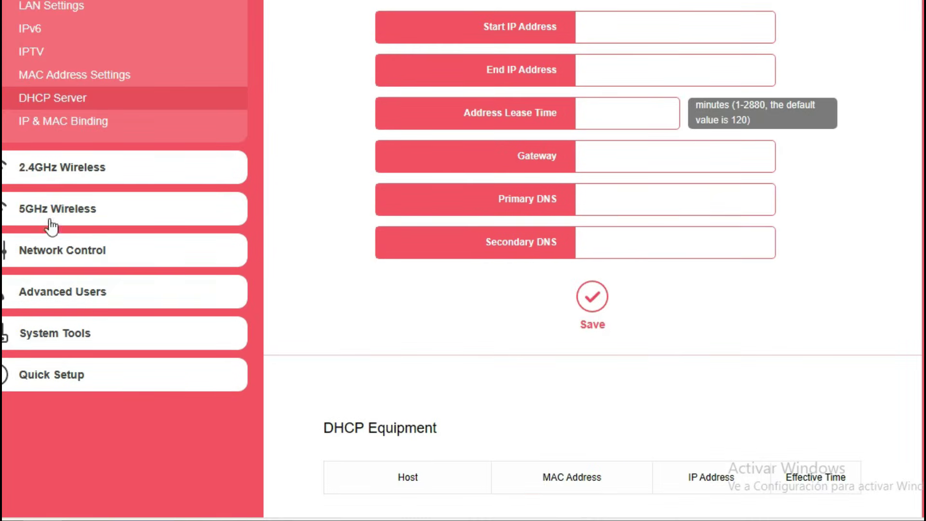
Return to Access Control and add a new whitelist rule with its Hosts Under Control configuration open
{"action": "left_click", "coordinate": [53, 256]}
{"action": "left_click", "coordinate": [61, 263]}
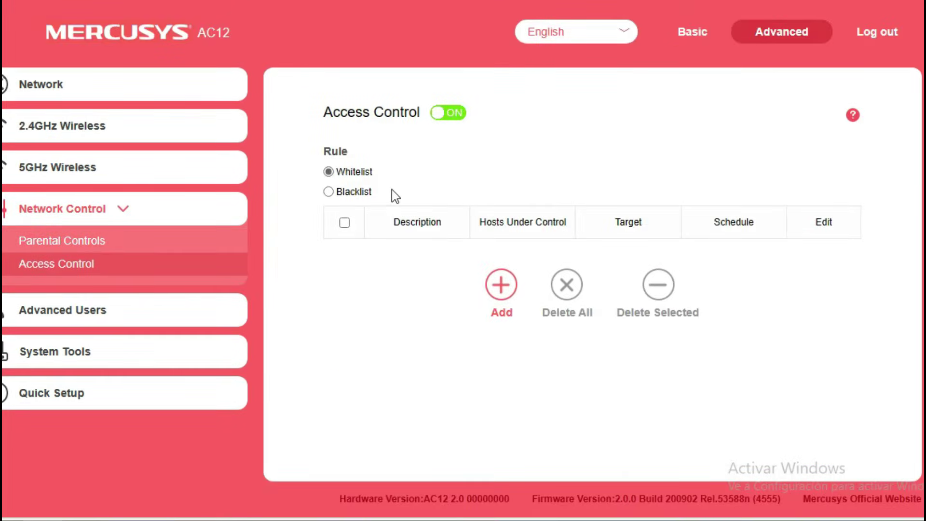
{"action": "left_click", "coordinate": [501, 285]}
{"action": "left_click", "coordinate": [506, 252]}
Set the host mode to MAC Address, check its address and description fields, and close the host configuration without saving
{"action": "left_click", "coordinate": [667, 295]}
{"action": "left_click", "coordinate": [656, 309]}
{"action": "left_click", "coordinate": [611, 329]}
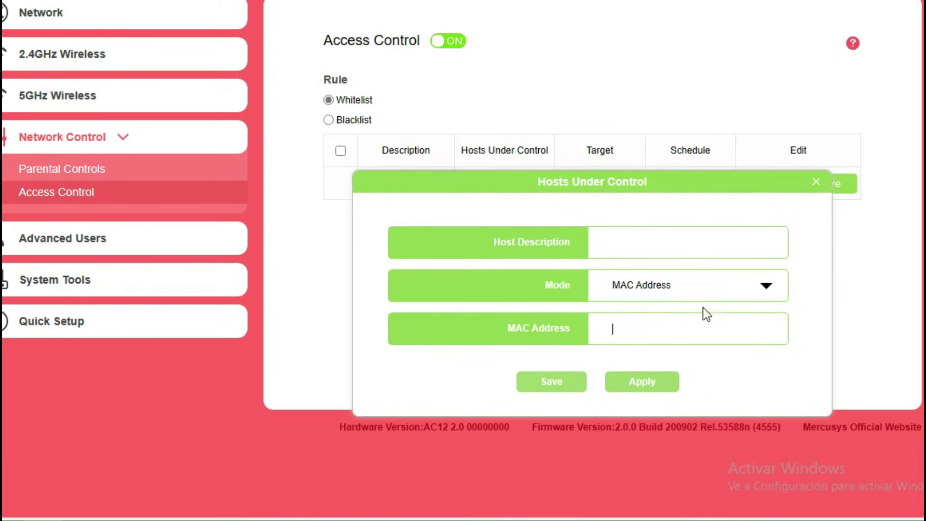
{"action": "left_click", "coordinate": [627, 245]}
{"action": "left_click", "coordinate": [641, 321]}
{"action": "left_click", "coordinate": [817, 182]}
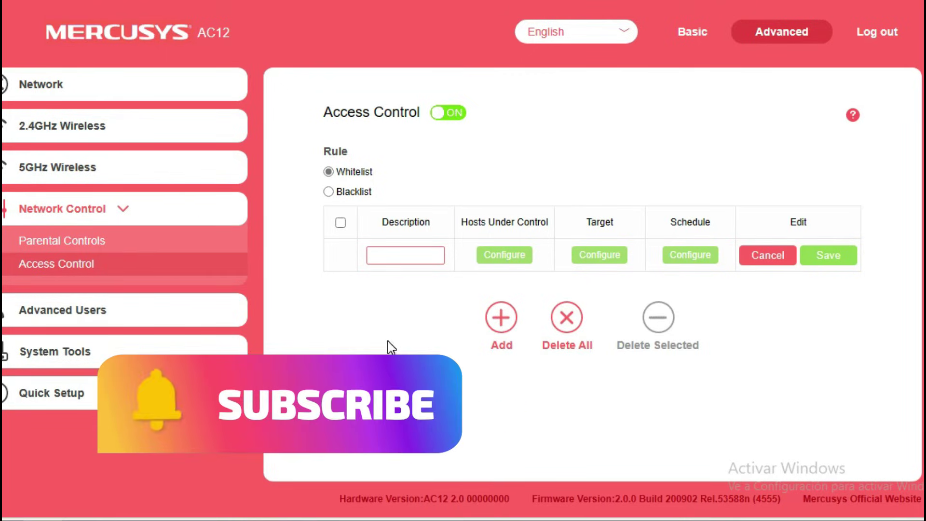
Try the IP Address host mode with the range 192.168.1.100 to 192.168.1.110, closing the host configuration without saving
{"action": "left_click", "coordinate": [491, 260]}
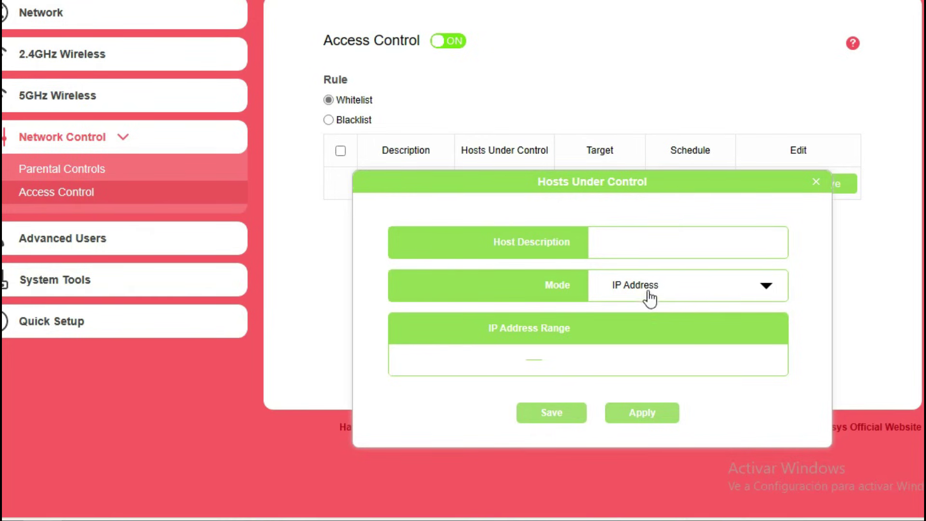
{"action": "left_click", "coordinate": [452, 359]}
{"action": "left_click", "coordinate": [453, 416]}
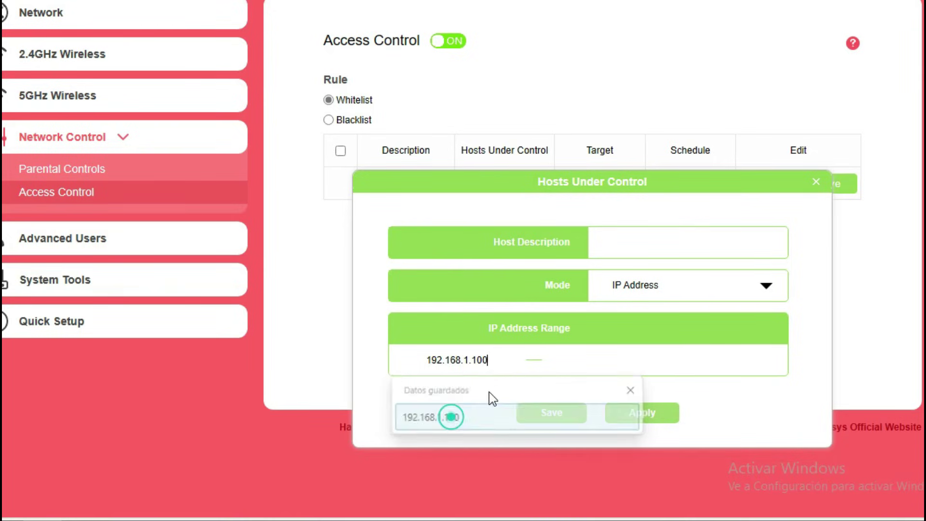
{"action": "left_click", "coordinate": [571, 360]}
{"action": "left_click", "coordinate": [607, 418]}
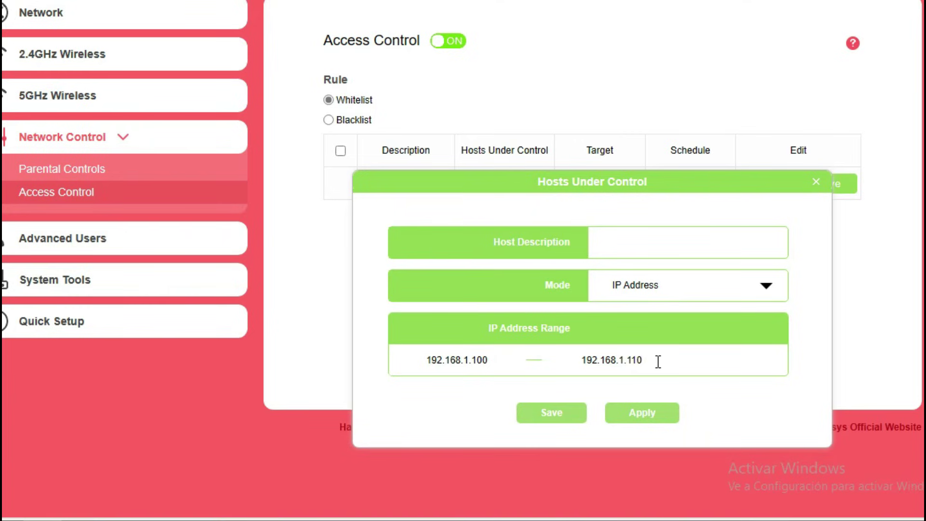
{"action": "left_click", "coordinate": [815, 183]}
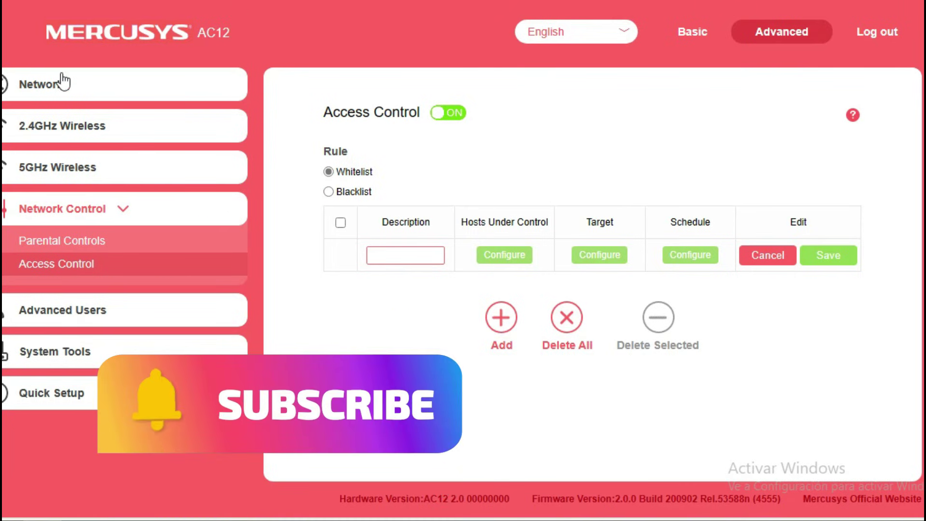
Open the Network section's DHCP Server page again and look over the DHCP Equipment table for connected devices
{"action": "left_click", "coordinate": [24, 91]}
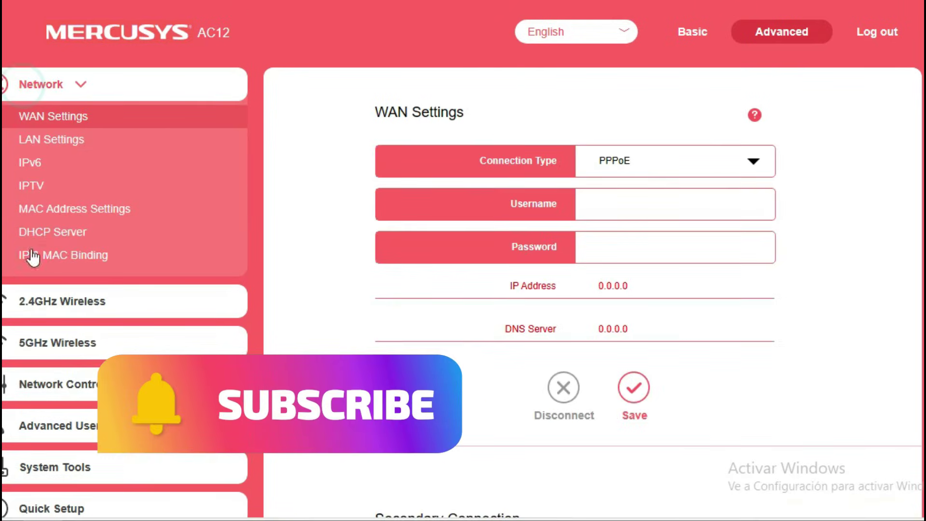
{"action": "left_click", "coordinate": [51, 233]}
{"action": "scroll", "coordinate": [725, 363], "scroll_direction": "down", "scroll_amount": 3}
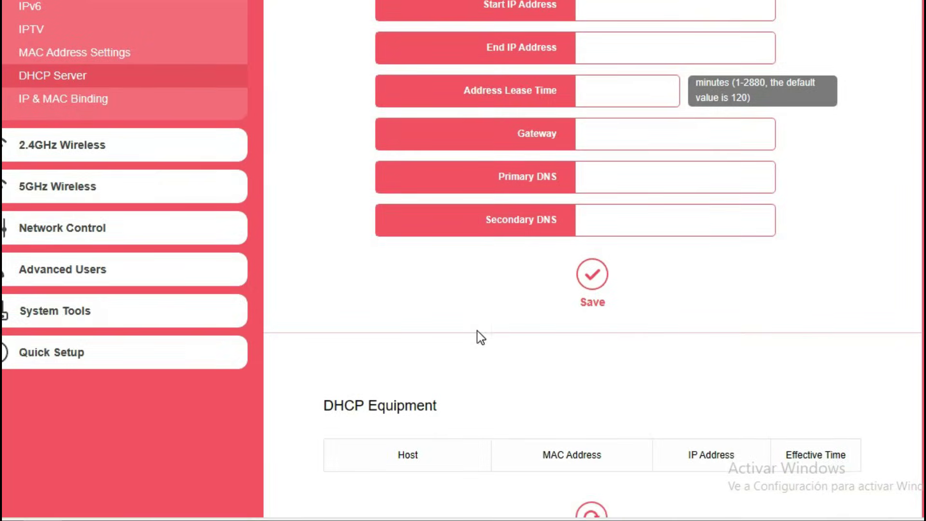
{"action": "scroll", "coordinate": [478, 337], "scroll_direction": "down", "scroll_amount": 3}
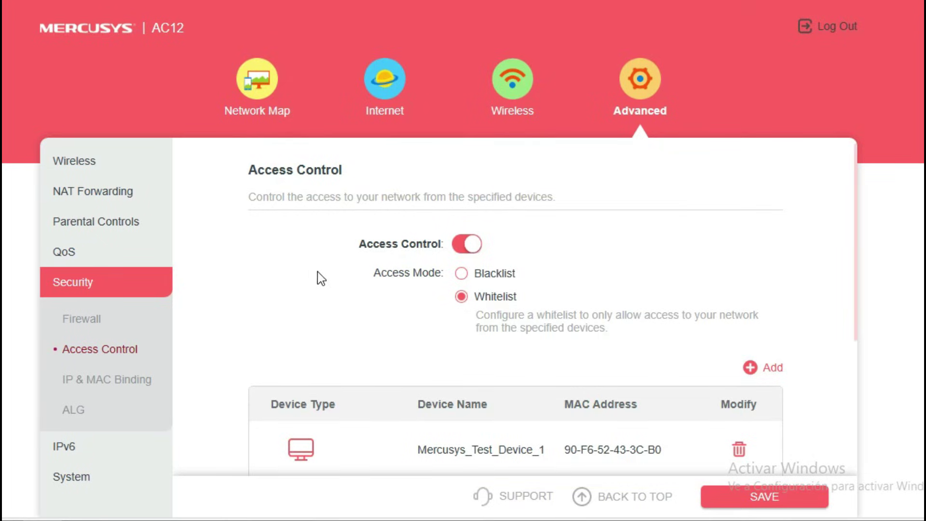
Switch to the newer router interface and review its Access Control mode and whitelist device table
{"action": "scroll", "coordinate": [362, 324], "scroll_direction": "down", "scroll_amount": 5}
{"action": "scroll", "coordinate": [833, 269], "scroll_direction": "up", "scroll_amount": 5}
{"action": "scroll", "coordinate": [858, 352], "scroll_direction": "down", "scroll_amount": 5}
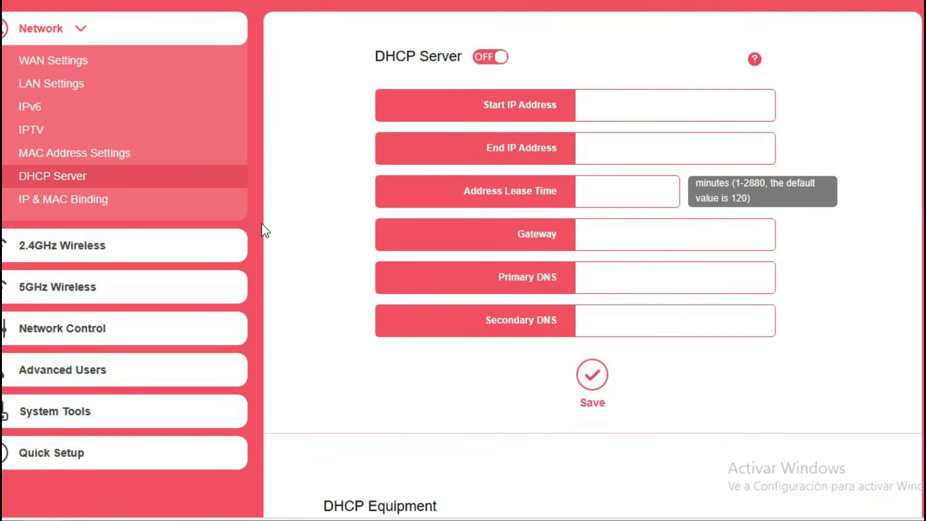
In the older router interface, return from DHCP Server to the Access Control page within Network Control
{"action": "scroll", "coordinate": [251, 256], "scroll_direction": "up", "scroll_amount": 1}
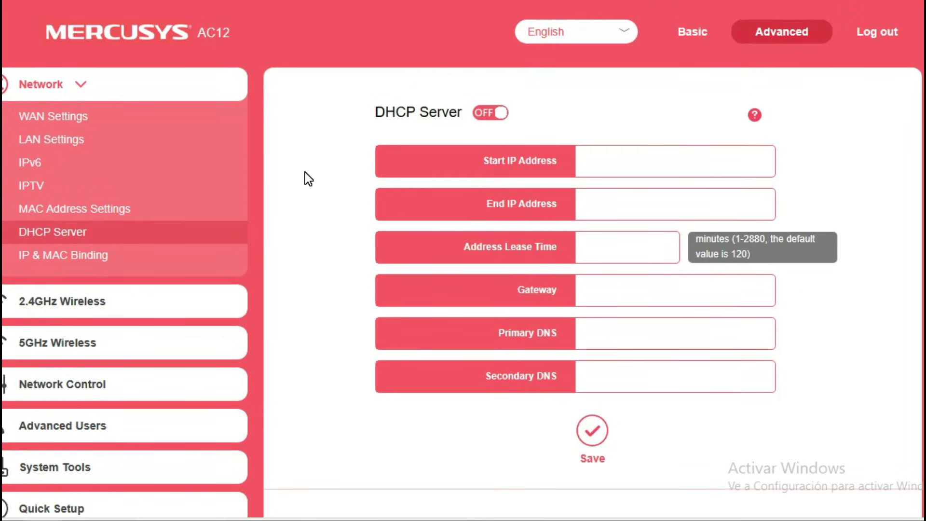
{"action": "left_click", "coordinate": [77, 395]}
{"action": "left_click", "coordinate": [55, 261]}
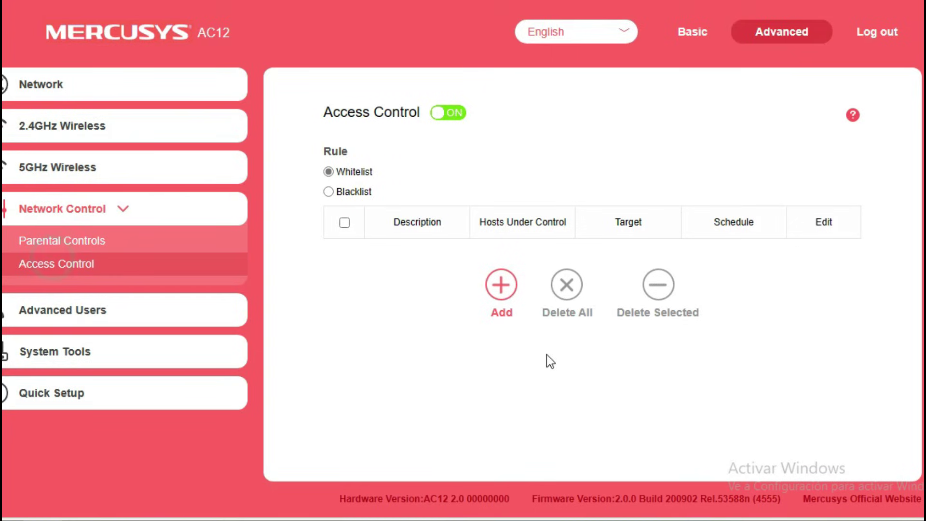
Add a new whitelist rule and set its Hosts Under Control mode to MAC Address
{"action": "left_click", "coordinate": [502, 285]}
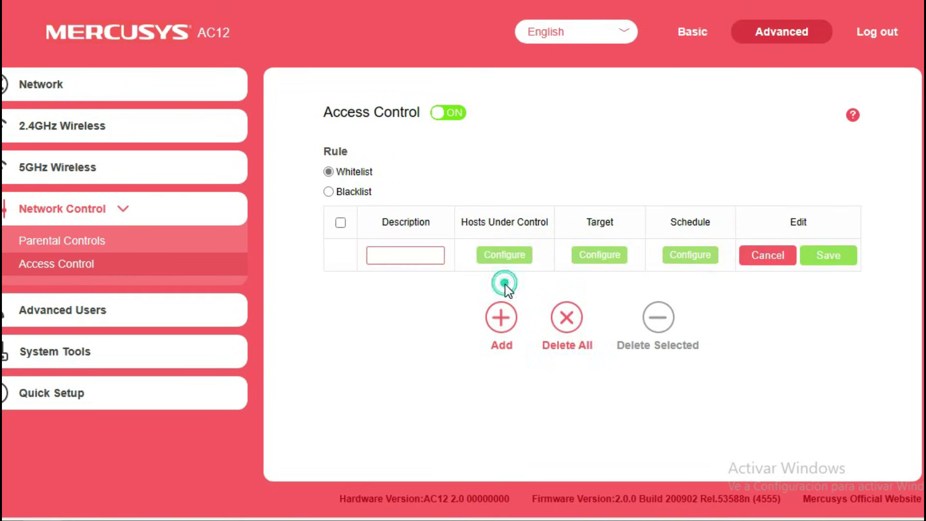
{"action": "left_click", "coordinate": [500, 253]}
{"action": "left_click", "coordinate": [637, 284]}
{"action": "left_click", "coordinate": [641, 307]}
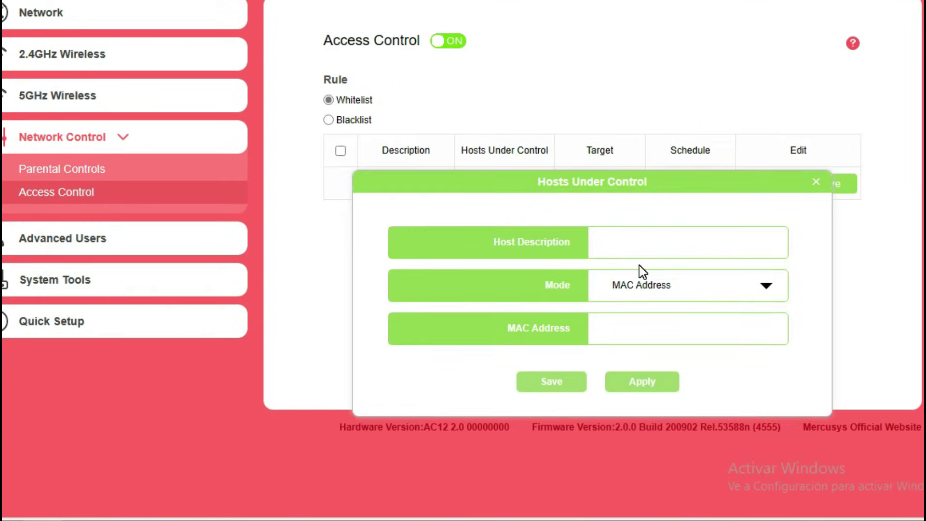